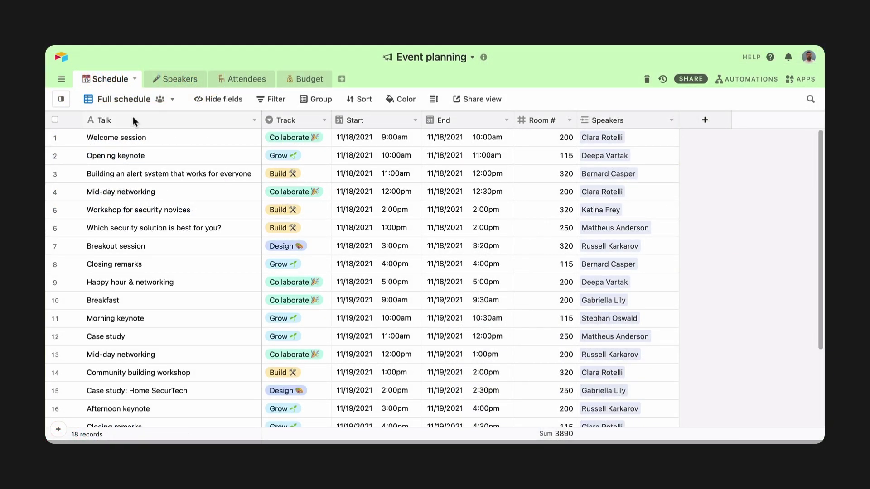
# Switch the schedule to its Airtable conference calendar view.
pyautogui.click(64, 105)
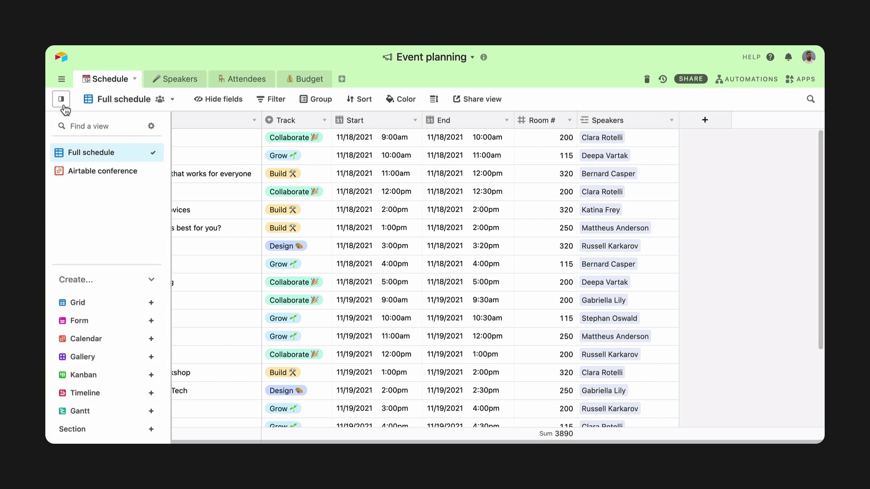
pyautogui.click(78, 171)
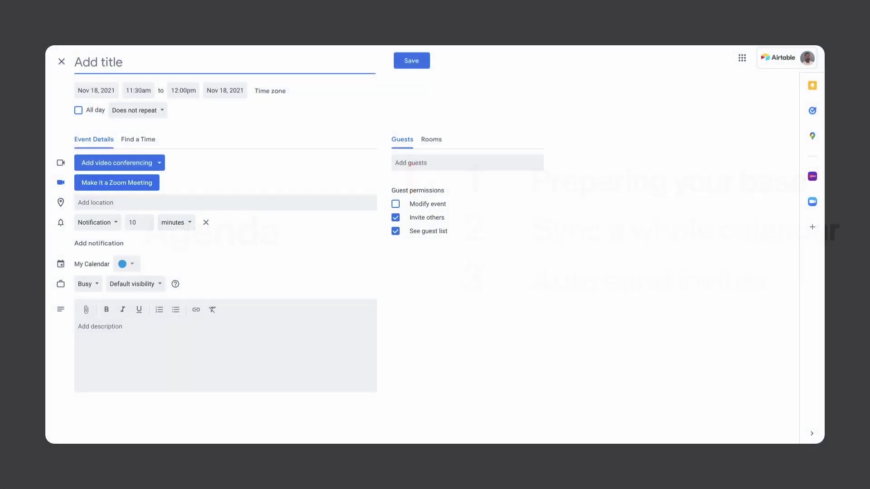
# Enter 'Welcome session' as the new Google Calendar event's title.
pyautogui.write('Welcome session')
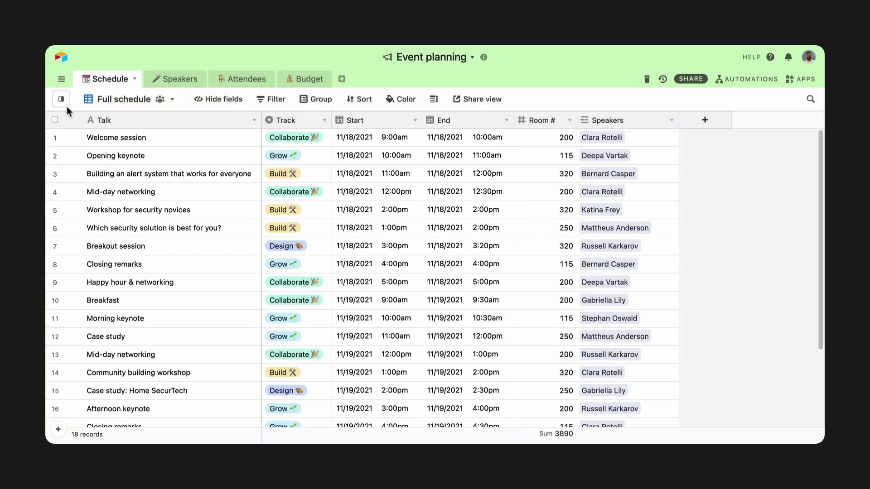
# Show the Schedule table's views panel with its Create options.
pyautogui.click(61, 99)
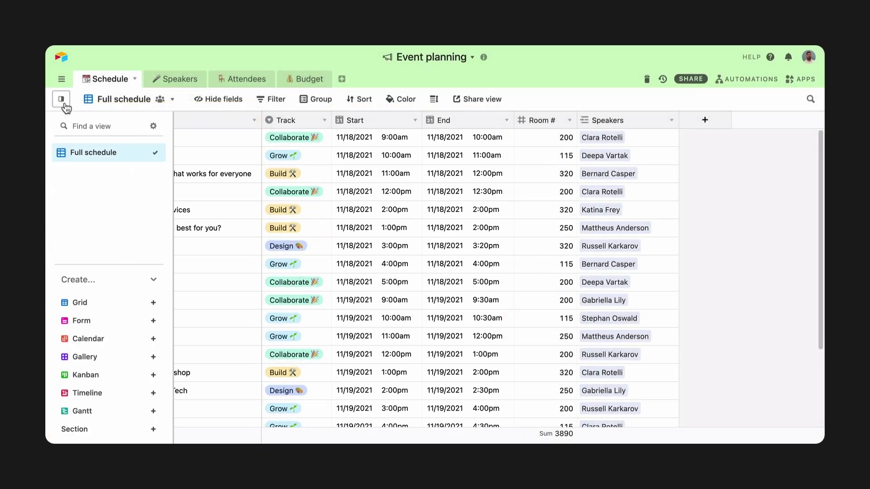
# Create a week-layout calendar view named 'Airtable conference' with events coloured by Track.
pyautogui.click(93, 341)
pyautogui.write('Airtable conference')
pyautogui.click(569, 330)
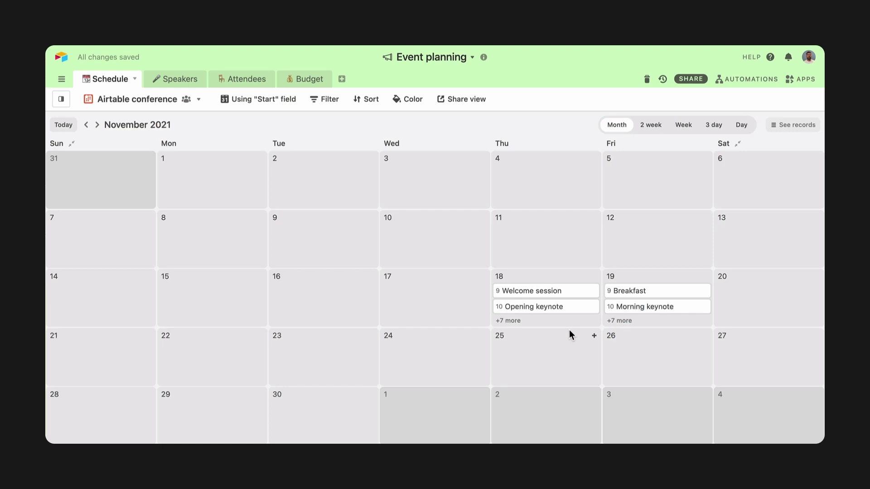
pyautogui.click(683, 125)
pyautogui.click(410, 100)
pyautogui.click(409, 117)
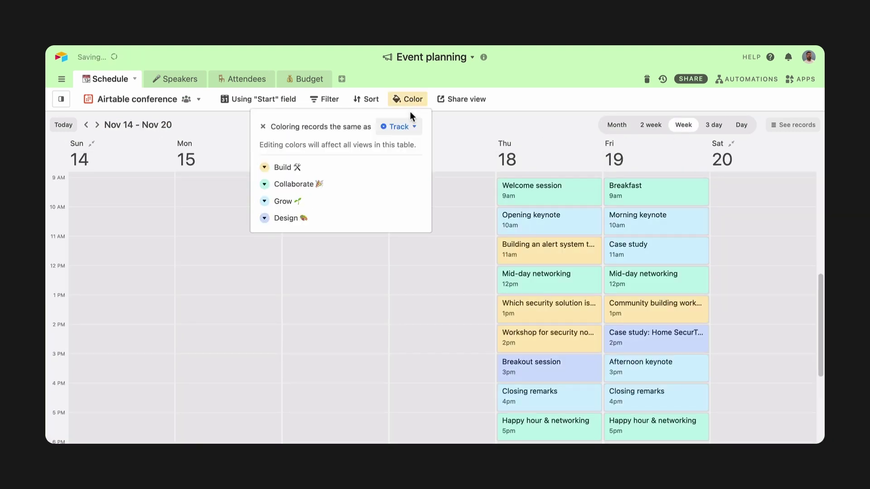
pyautogui.click(433, 114)
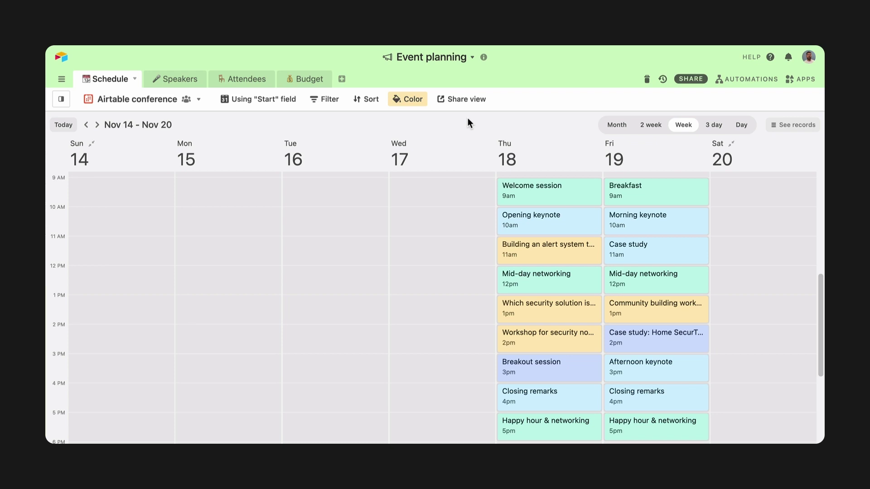
# Create a shareable link for the calendar view and copy its external-calendar sync URL.
pyautogui.click(465, 102)
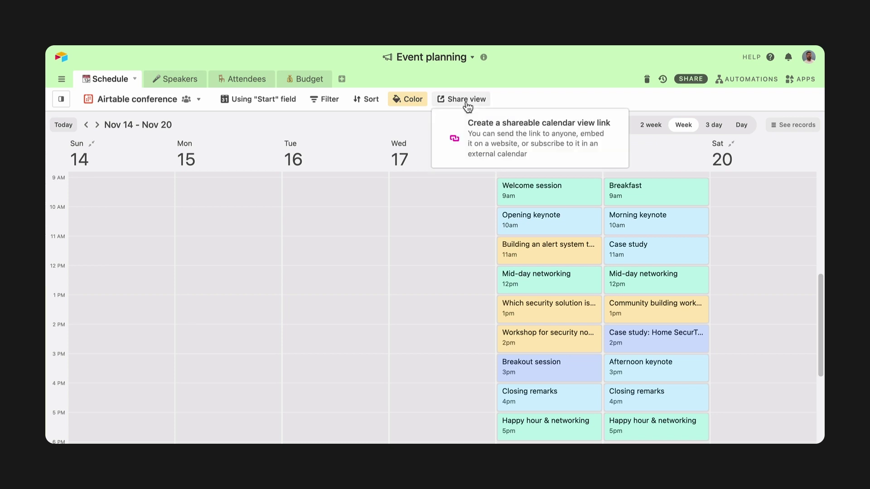
pyautogui.click(454, 118)
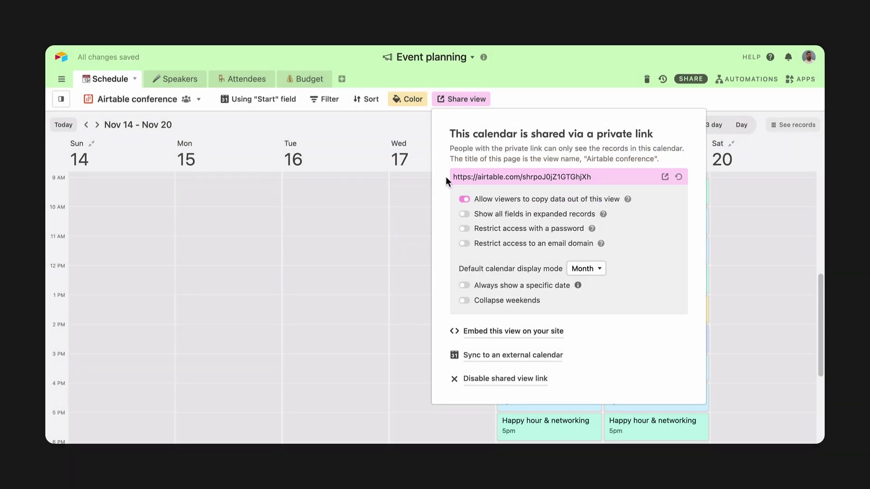
pyautogui.click(455, 356)
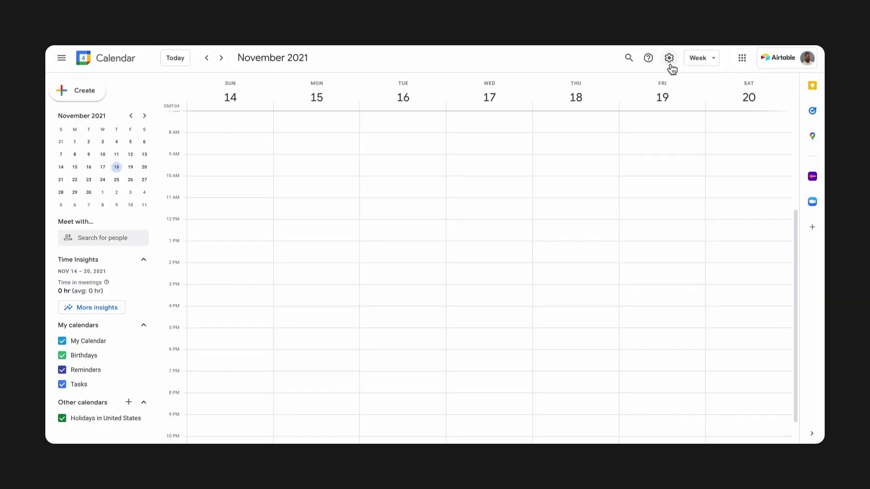
# In Google Calendar settings, add the pasted Airtable link as a calendar from URL.
pyautogui.click(669, 67)
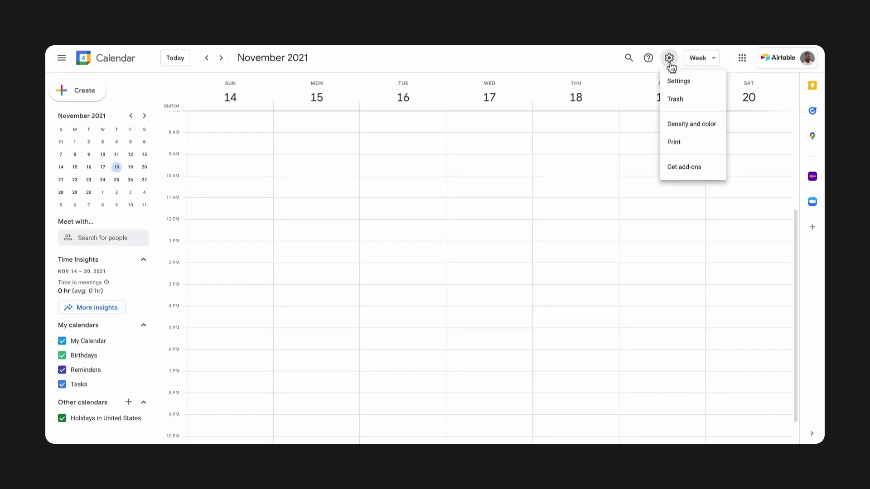
pyautogui.click(701, 86)
pyautogui.click(145, 306)
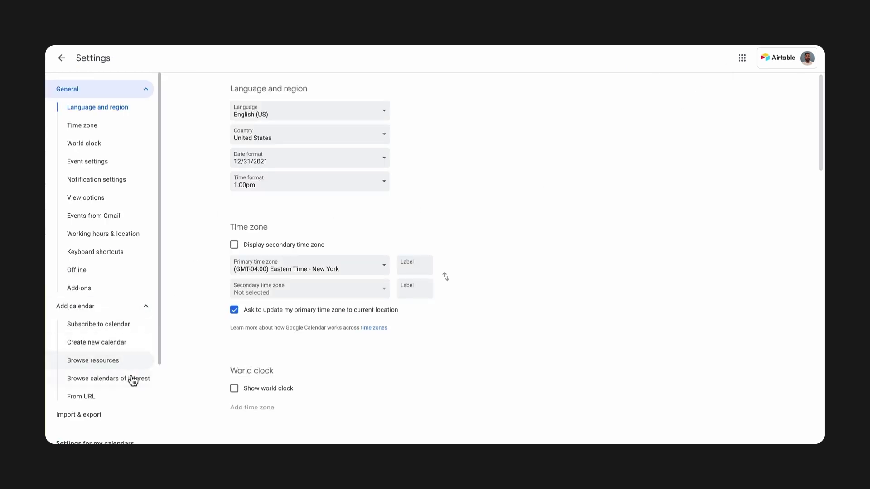
pyautogui.click(128, 398)
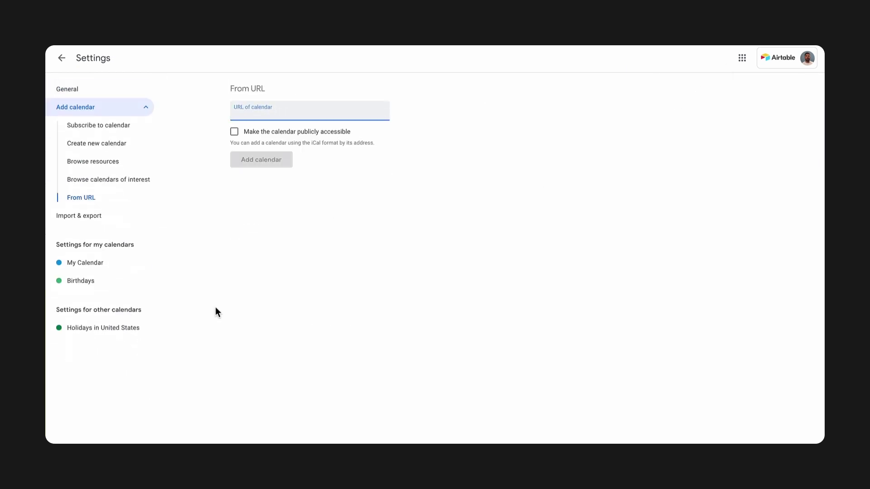
pyautogui.hotkey('ctrl', 'v')
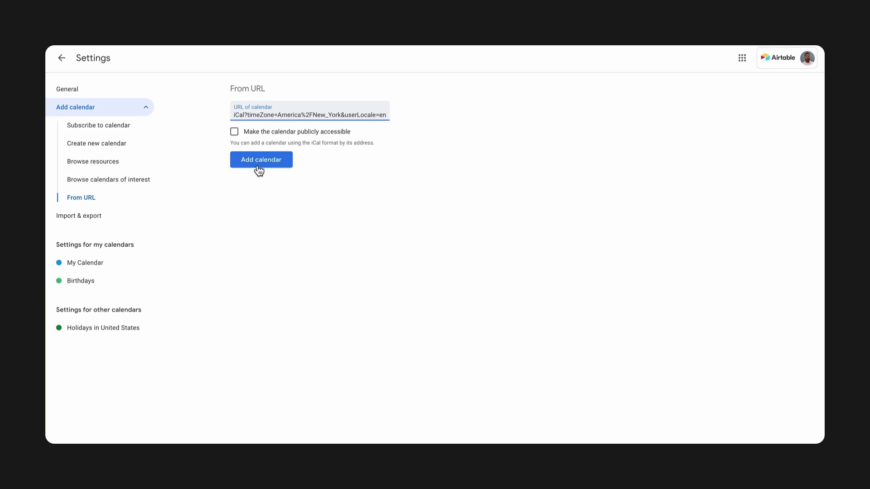
pyautogui.click(258, 164)
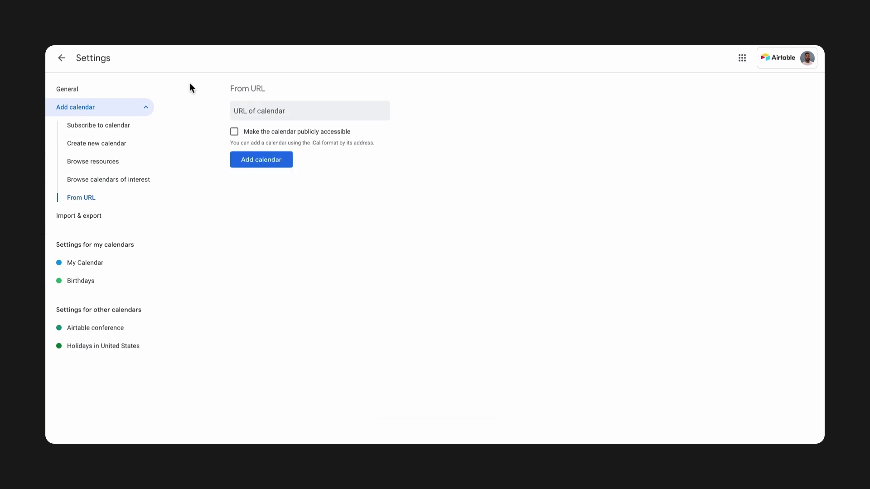
pyautogui.click(63, 58)
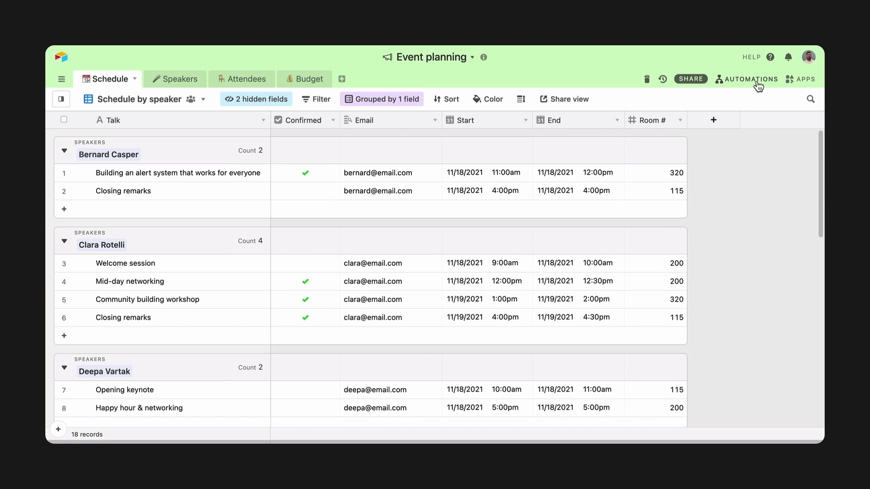
# Start a custom automation triggered when a Schedule table record matches conditions.
pyautogui.click(757, 81)
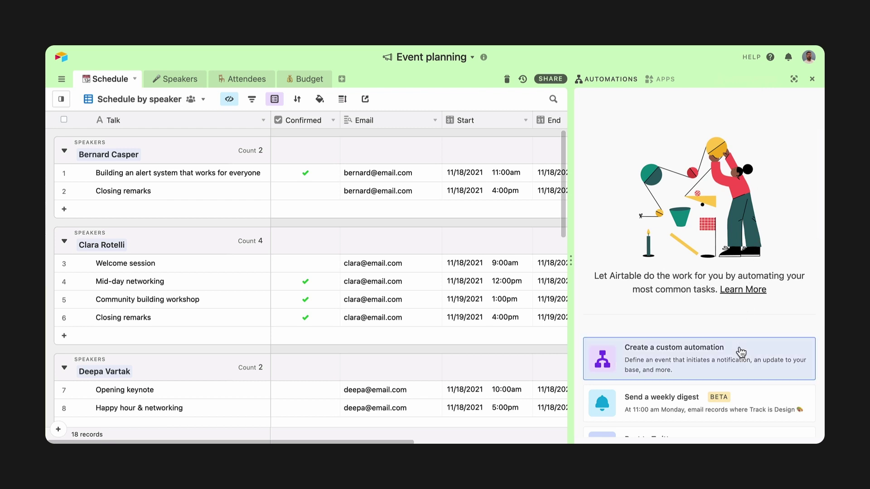
pyautogui.click(741, 353)
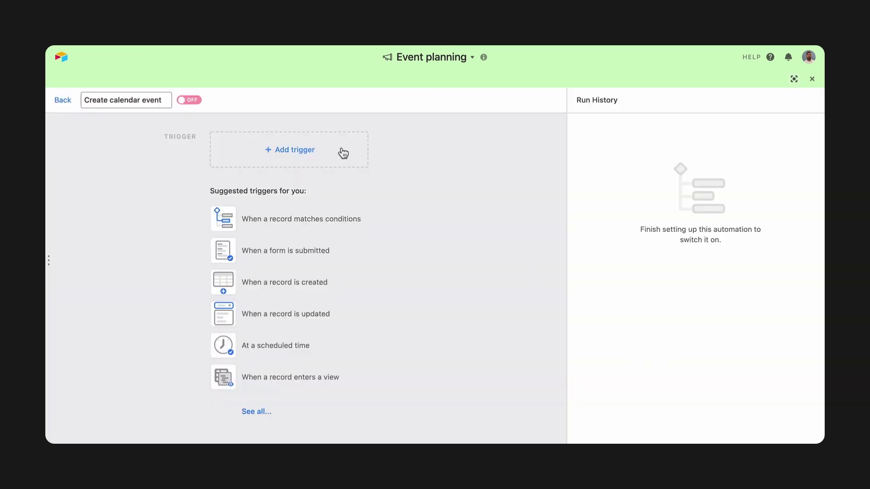
pyautogui.click(314, 154)
pyautogui.click(324, 186)
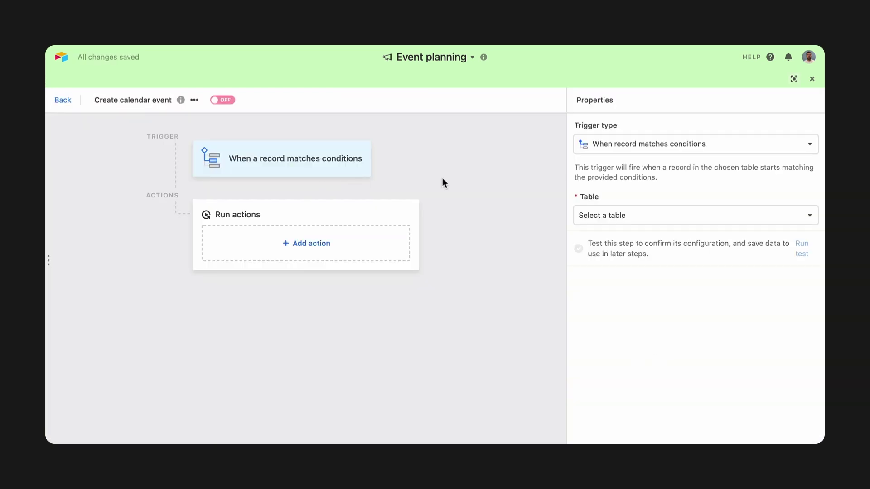
pyautogui.click(645, 217)
pyautogui.click(641, 254)
# Add the trigger condition that Confirmed is checked.
pyautogui.click(622, 257)
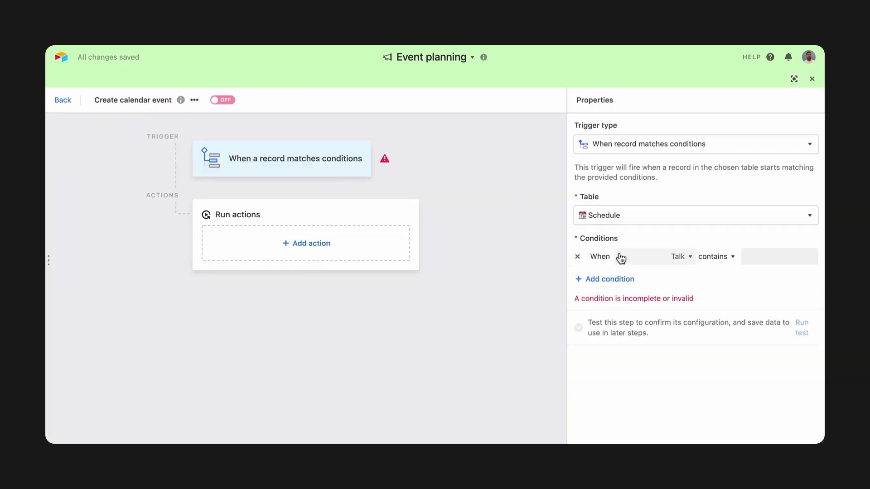
pyautogui.click(621, 257)
pyautogui.scroll(-1, 646, 308)
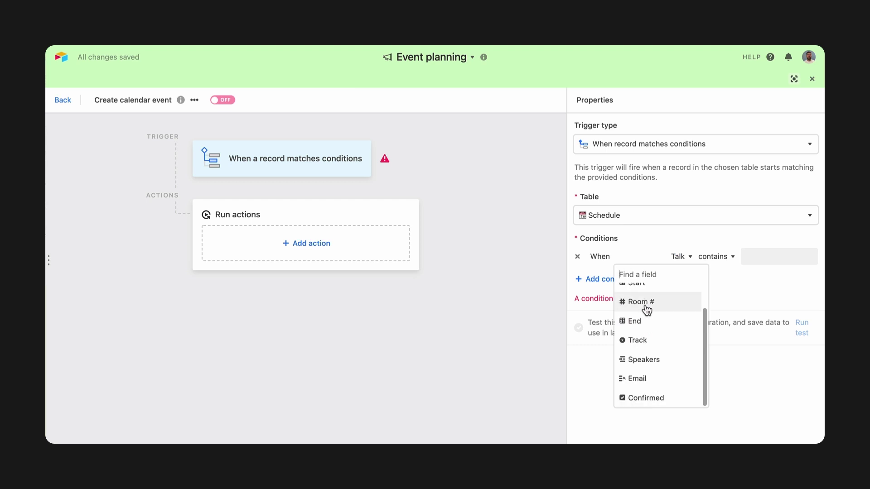
pyautogui.click(644, 398)
pyautogui.click(721, 256)
# Browse the action list toward Google Calendar's Create event action.
pyautogui.click(387, 252)
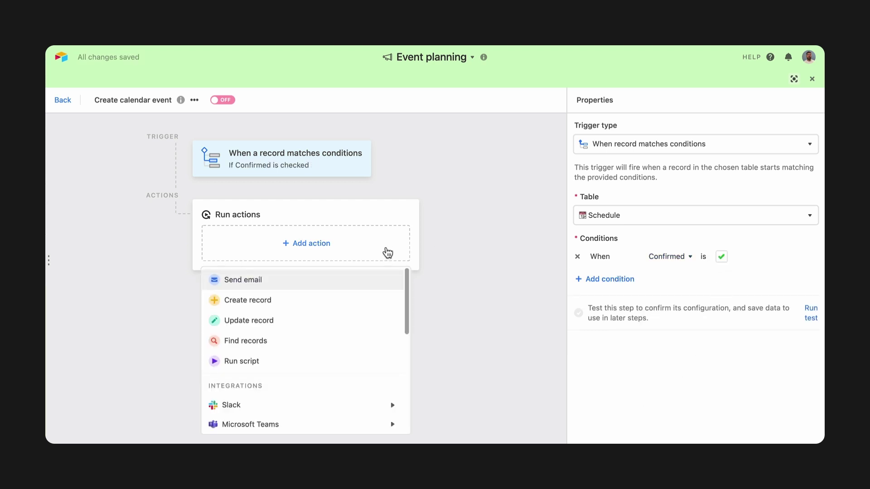
pyautogui.moveTo(403, 276); pyautogui.dragTo(404, 335)
pyautogui.moveTo(393, 323)
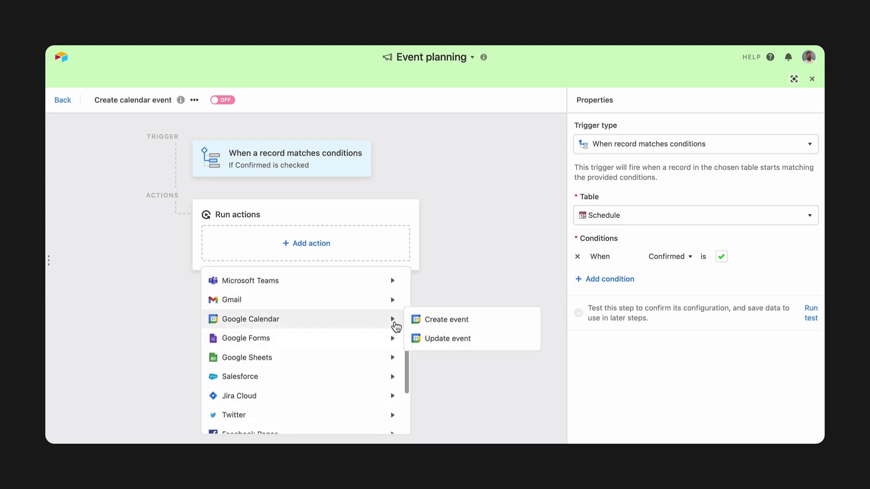
# Add a Google Calendar create-event action using the record's Start and End times.
pyautogui.click(416, 323)
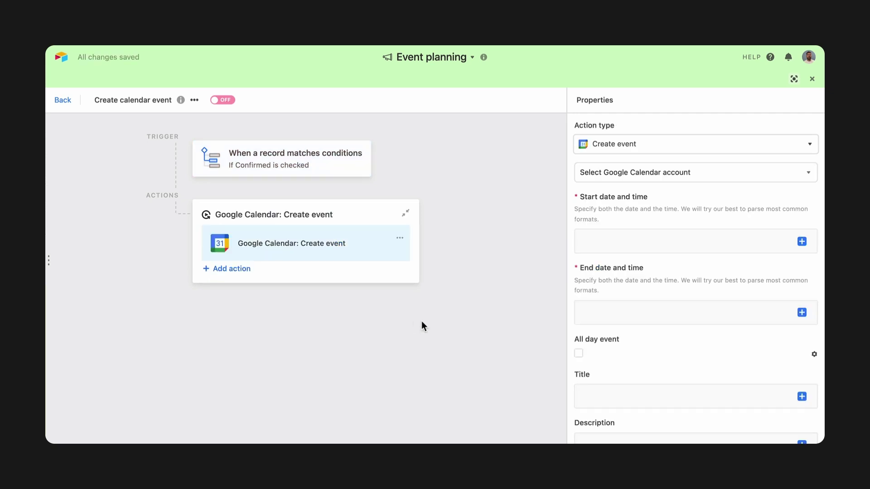
pyautogui.click(802, 242)
pyautogui.click(770, 264)
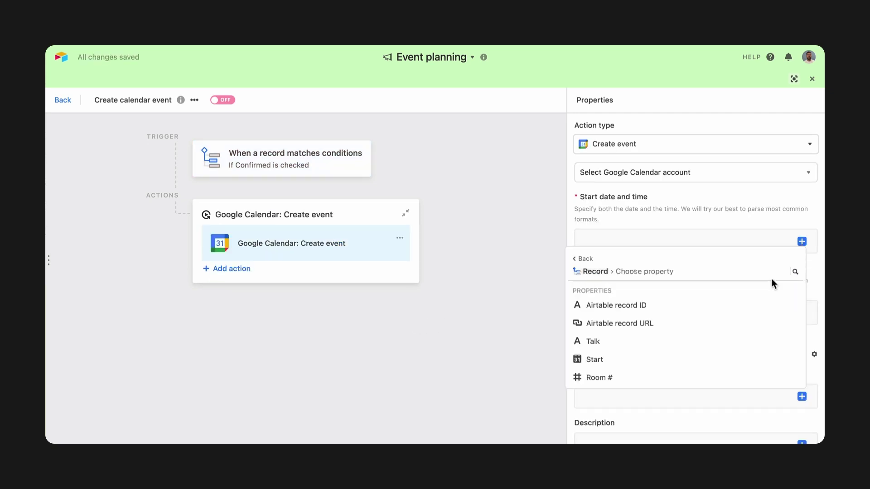
pyautogui.click(749, 360)
pyautogui.click(802, 313)
pyautogui.click(779, 336)
pyautogui.scroll(-2, 765, 398)
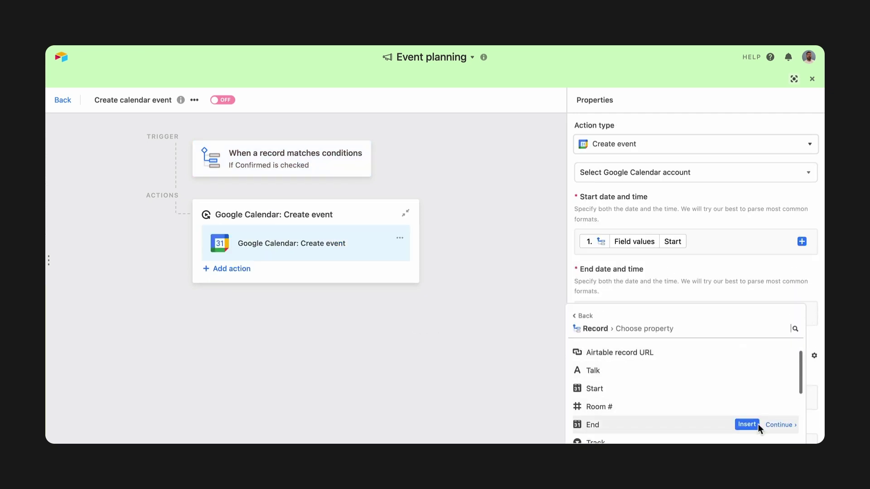
pyautogui.click(756, 422)
# Use the record's Talk as the event title and Room # as its location.
pyautogui.click(803, 404)
pyautogui.click(766, 337)
pyautogui.click(751, 401)
pyautogui.scroll(-5, 770, 399)
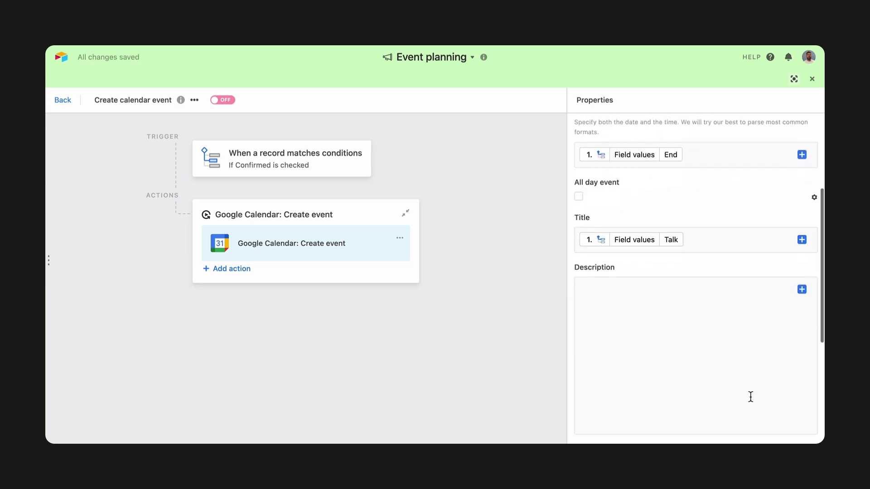
pyautogui.click(802, 403)
pyautogui.click(775, 338)
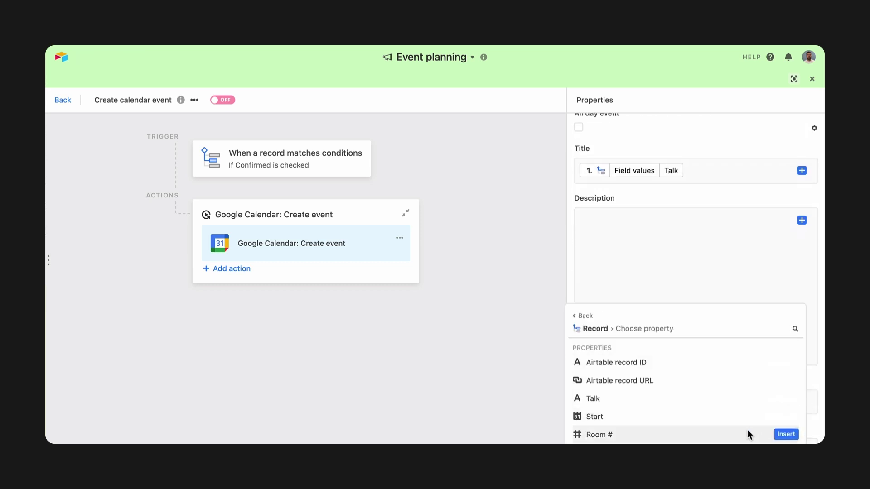
pyautogui.click(782, 433)
# Invite the record's speaker Email values as event attendees.
pyautogui.scroll(-2, 782, 409)
pyautogui.click(802, 389)
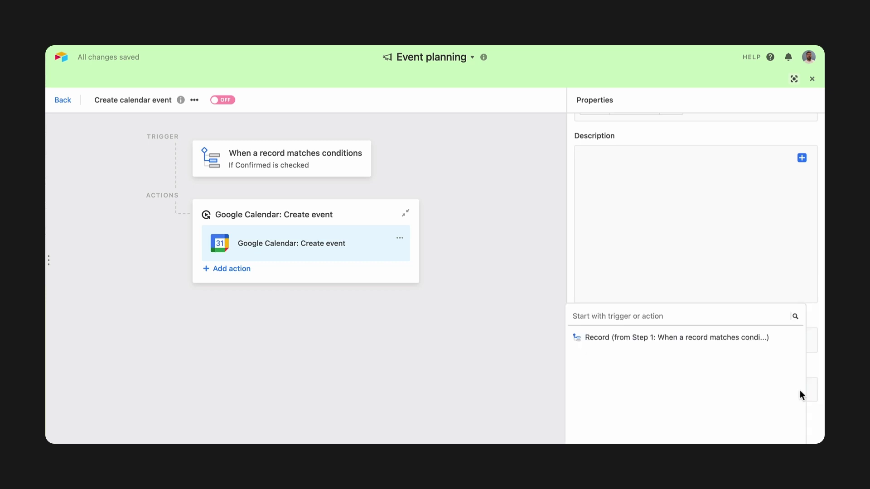
pyautogui.click(770, 338)
pyautogui.scroll(-5, 766, 363)
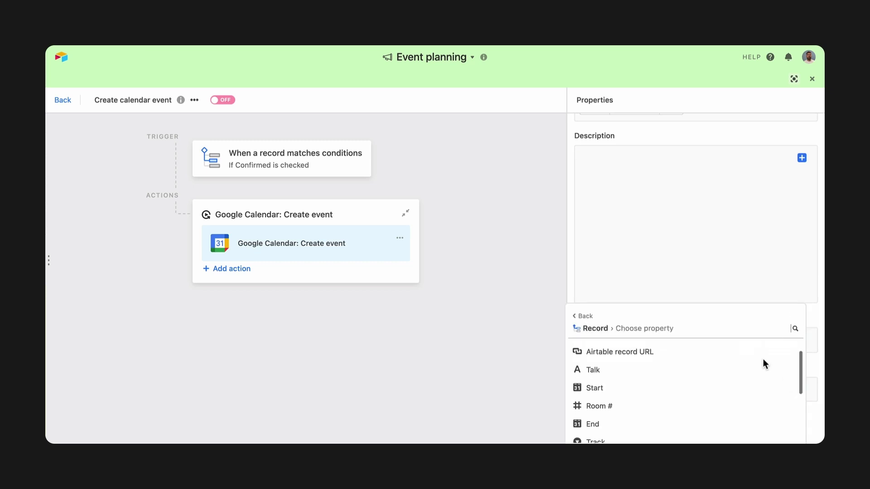
pyautogui.click(768, 410)
pyautogui.click(747, 411)
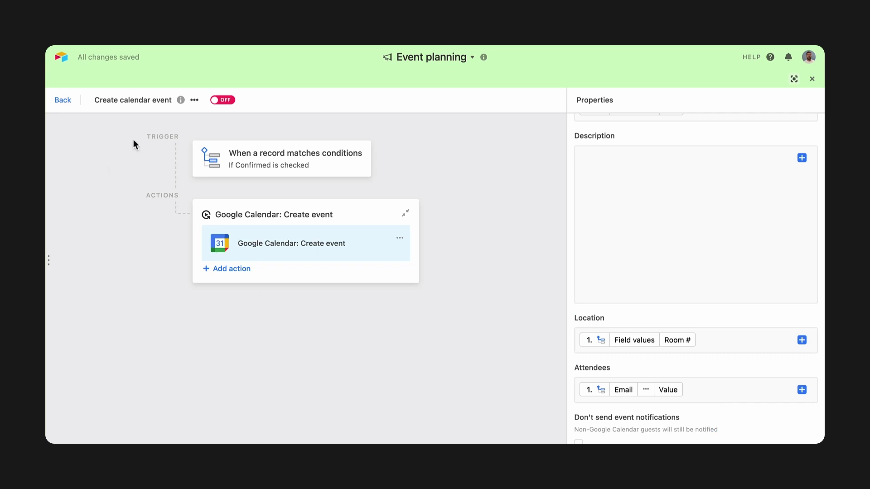
# Turn the automation on and return to the Schedule grid.
pyautogui.click(217, 101)
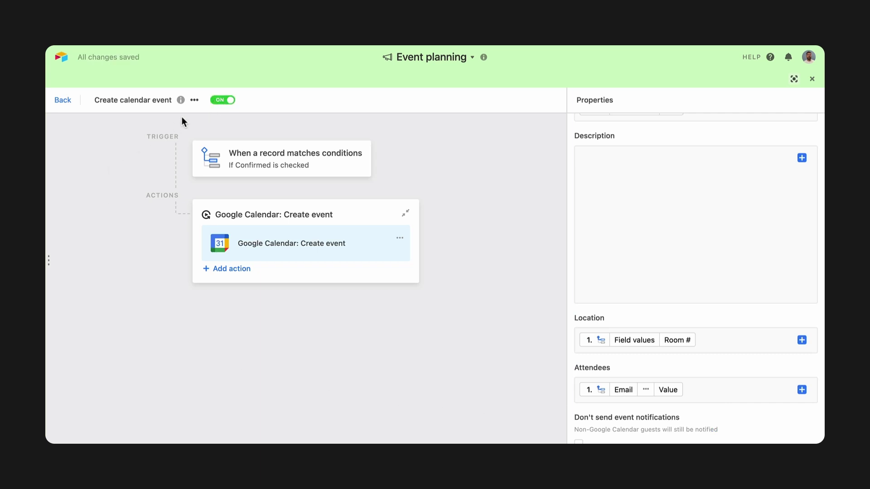
pyautogui.click(63, 100)
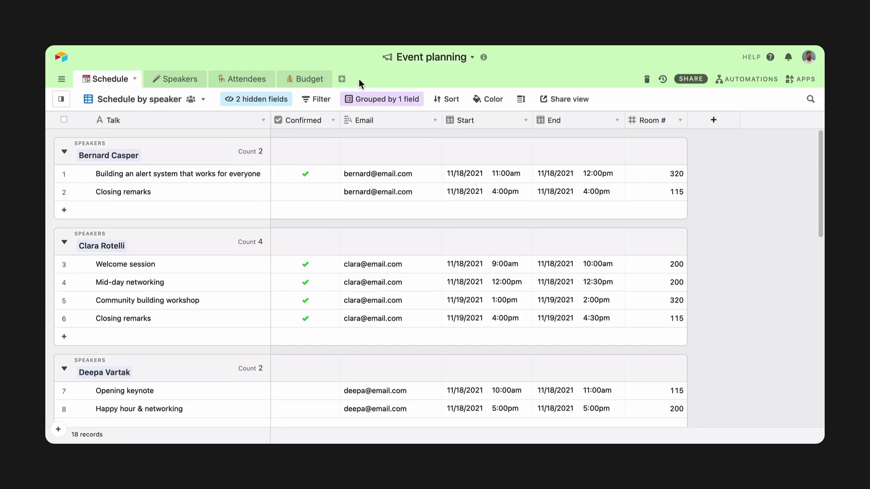
pyautogui.click(343, 80)
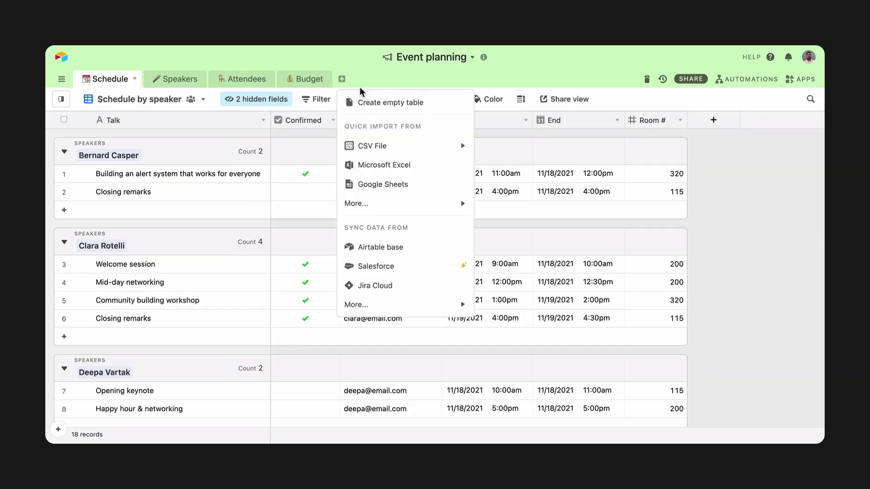
# Start a Google Calendar synced table from the connected account's Conference Prep calendar.
pyautogui.moveTo(444, 305)
pyautogui.click(493, 305)
pyautogui.click(598, 170)
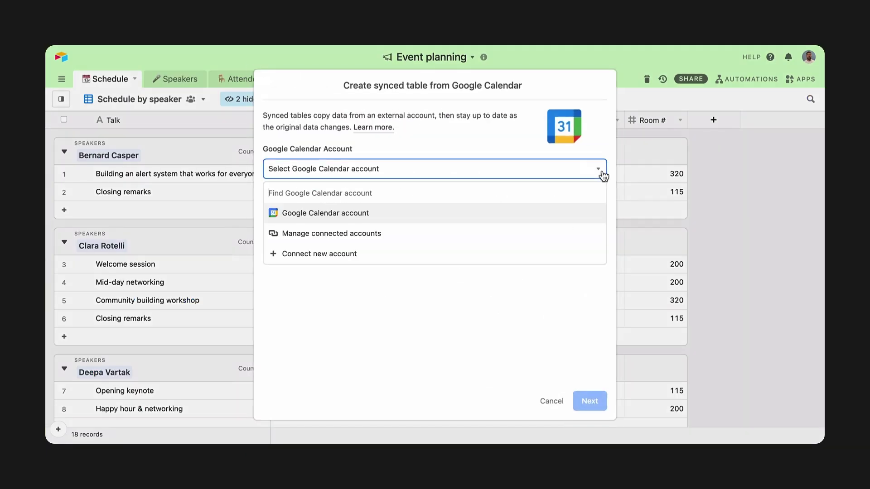
pyautogui.click(592, 213)
pyautogui.click(592, 213)
pyautogui.click(559, 316)
# Set the sync date range from October 2021 to November 30, 2021.
pyautogui.click(549, 259)
pyautogui.click(292, 330)
pyautogui.click(302, 304)
pyautogui.click(383, 170)
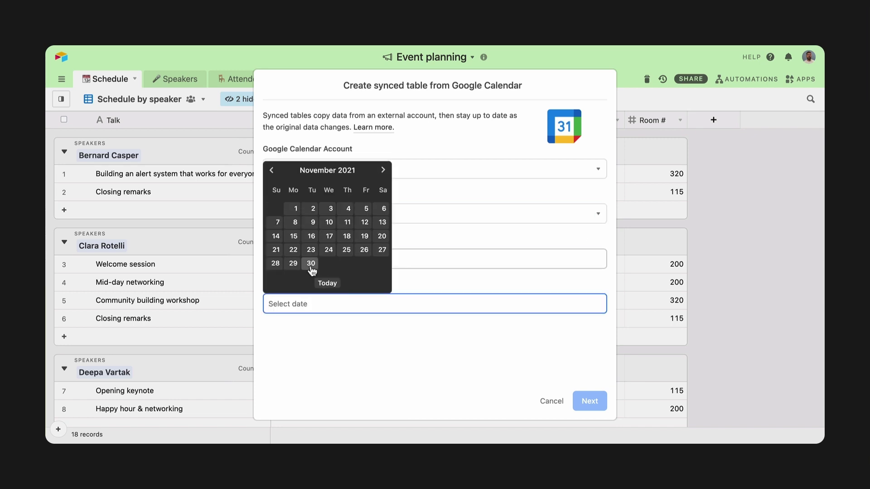
pyautogui.click(311, 263)
# Sync only the Title and Start fields and create the Conference Prep table.
pyautogui.click(589, 401)
pyautogui.click(269, 132)
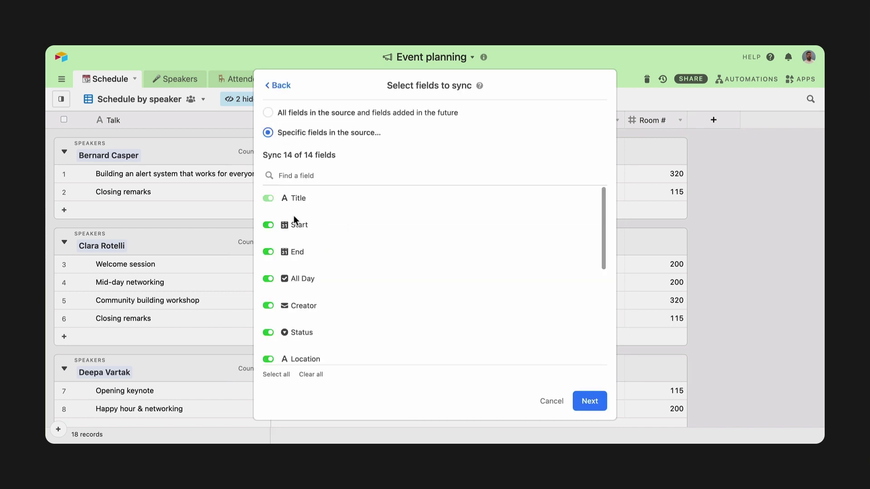
pyautogui.click(310, 375)
pyautogui.click(269, 225)
pyautogui.click(584, 408)
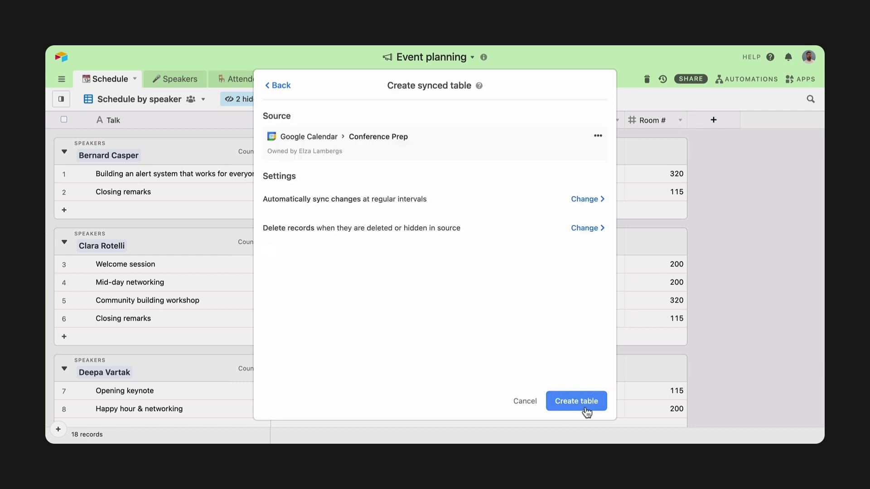
pyautogui.click(583, 409)
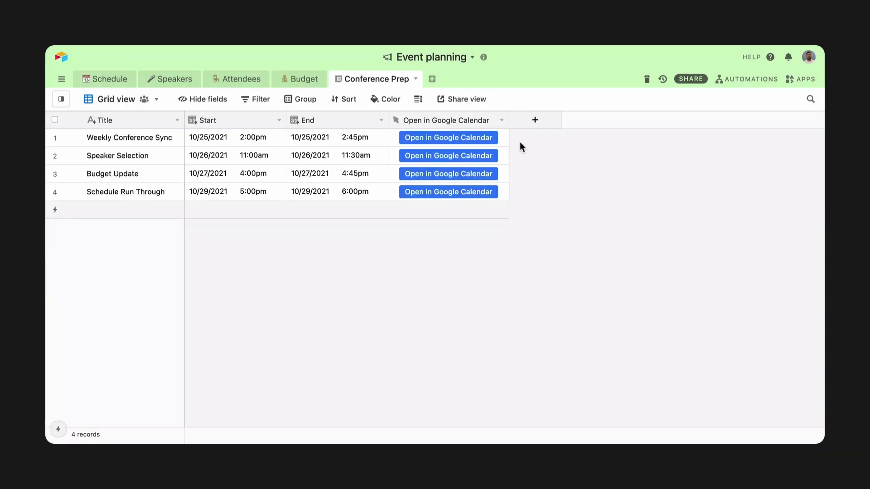